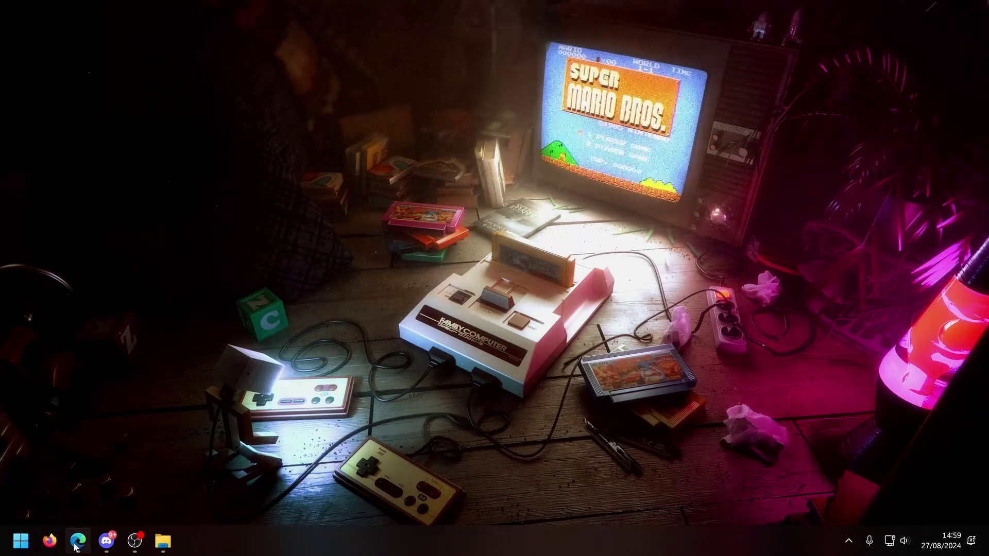
Switch to Microsoft Edge and look through the mods available to install on the ModsBeforeFriday page.
click(78, 541)
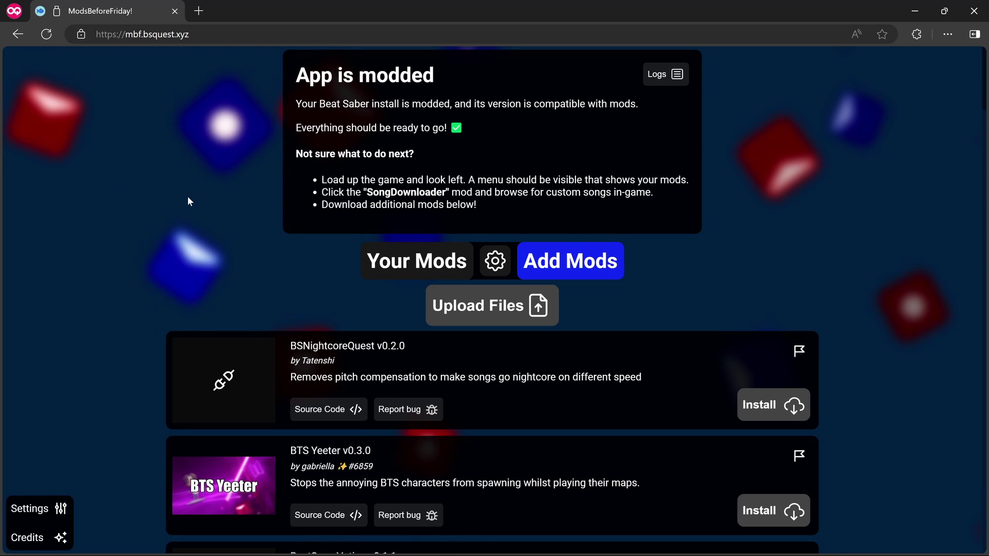
scroll(187, 196, down, 20)
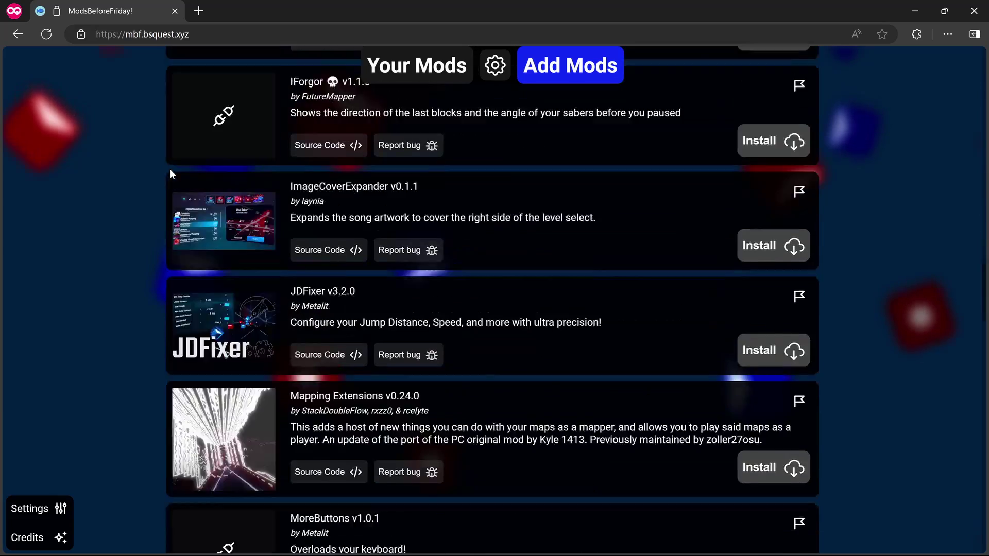
scroll(170, 169, down, 20)
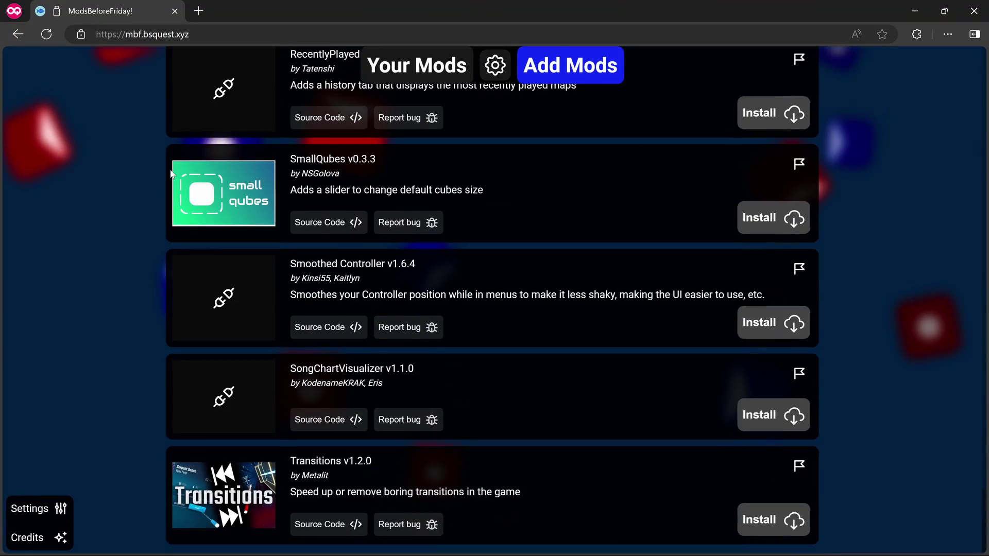
scroll(172, 174, up, 20)
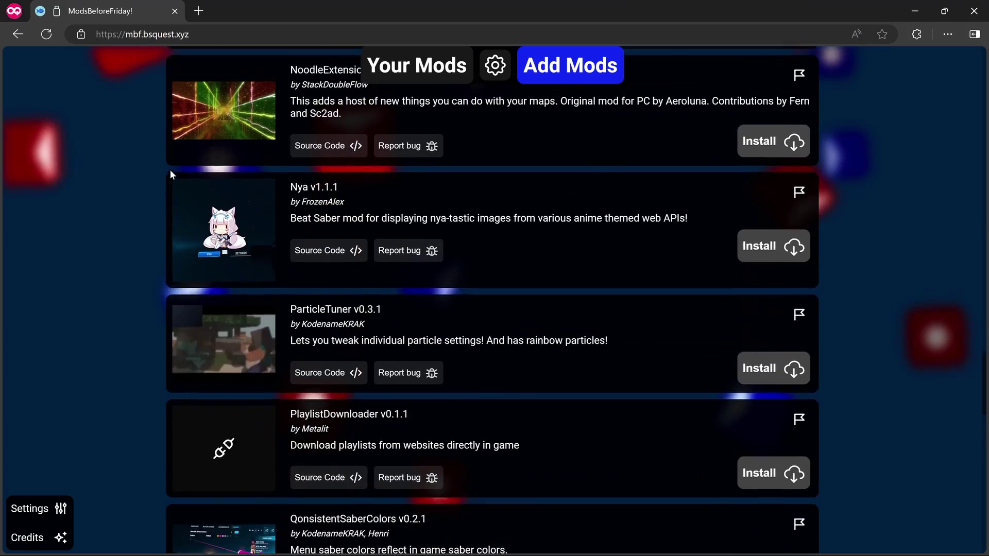
scroll(170, 171, up, 20)
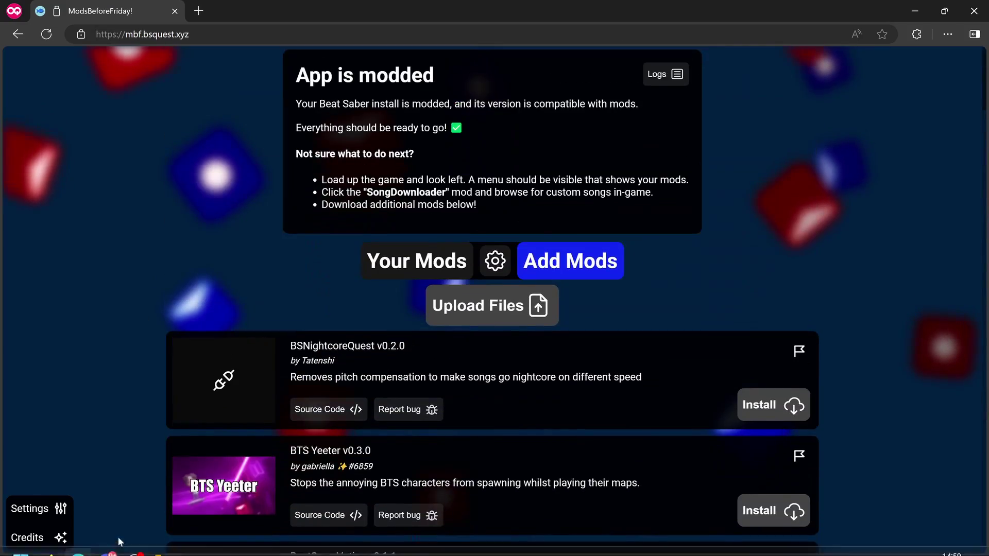
Switch to Discord and view the QBeatSaberPlus v6.3.2 download files in the quest-releases channel.
click(107, 550)
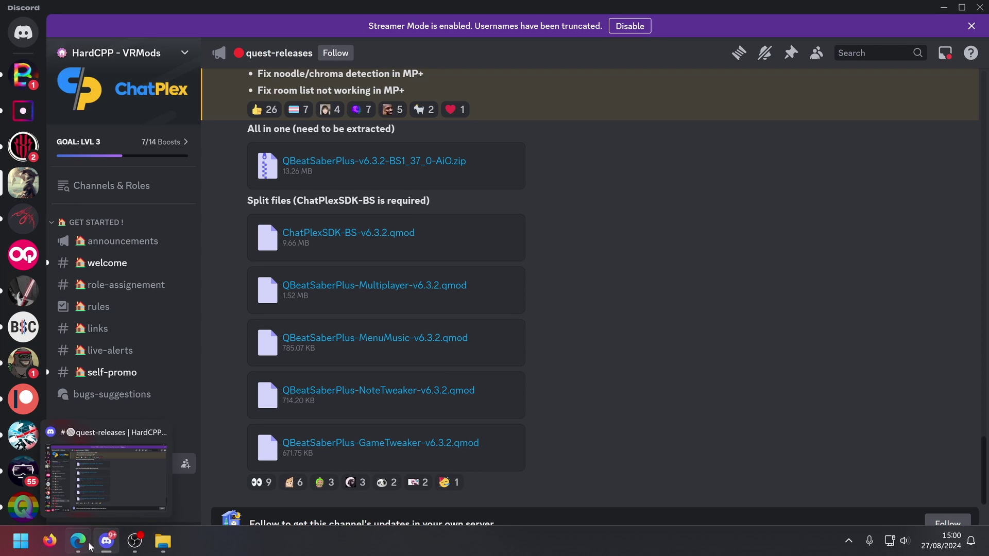
click(109, 535)
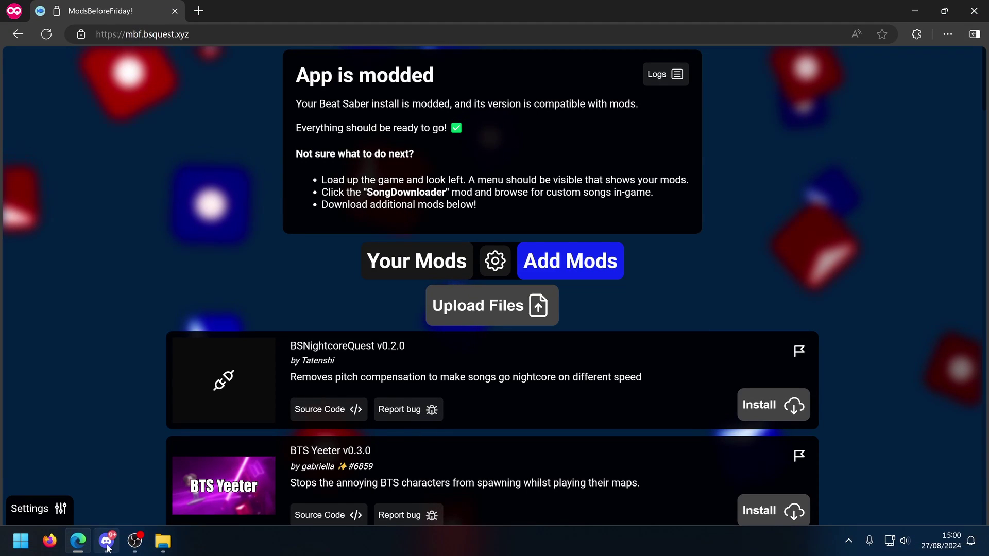
mouse_move(138, 548)
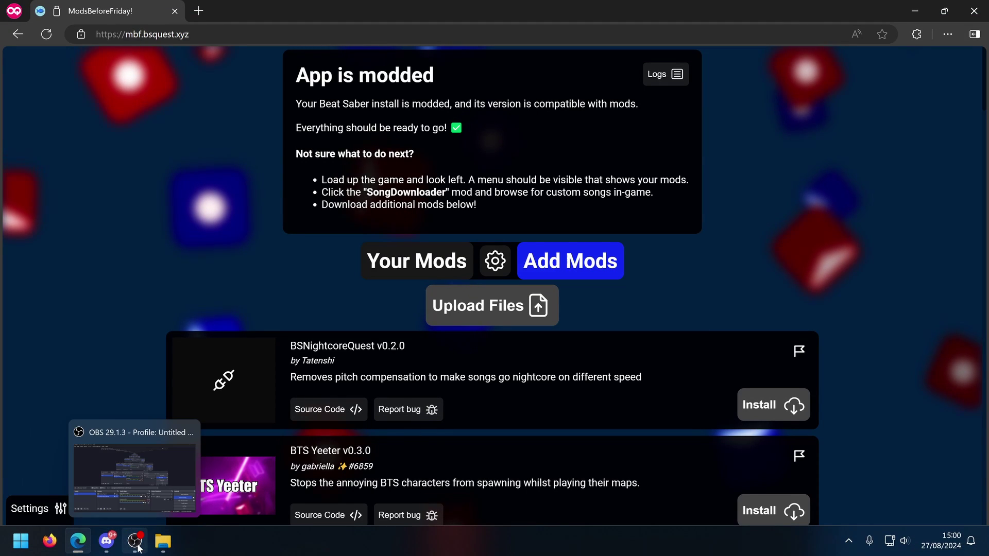
click(106, 540)
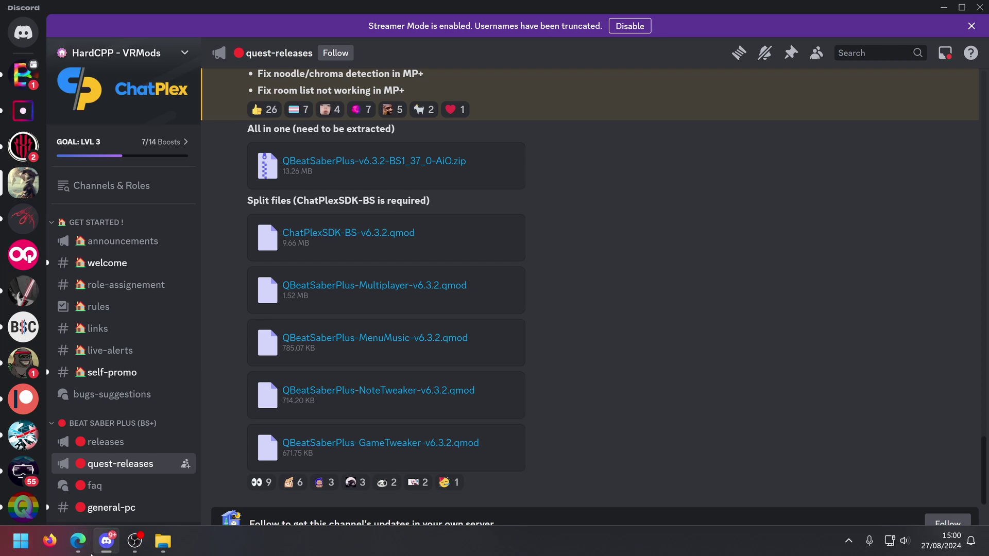
Return to ModsBeforeFriday in Edge and view the downloaded QMOD files in the mod upload dialog without uploading any.
mouse_move(78, 550)
click(130, 507)
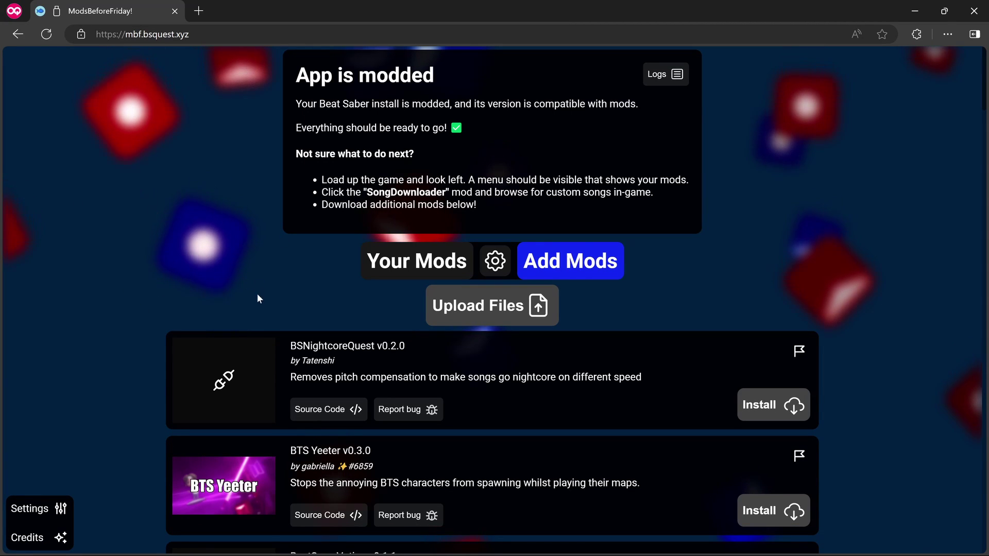
click(477, 312)
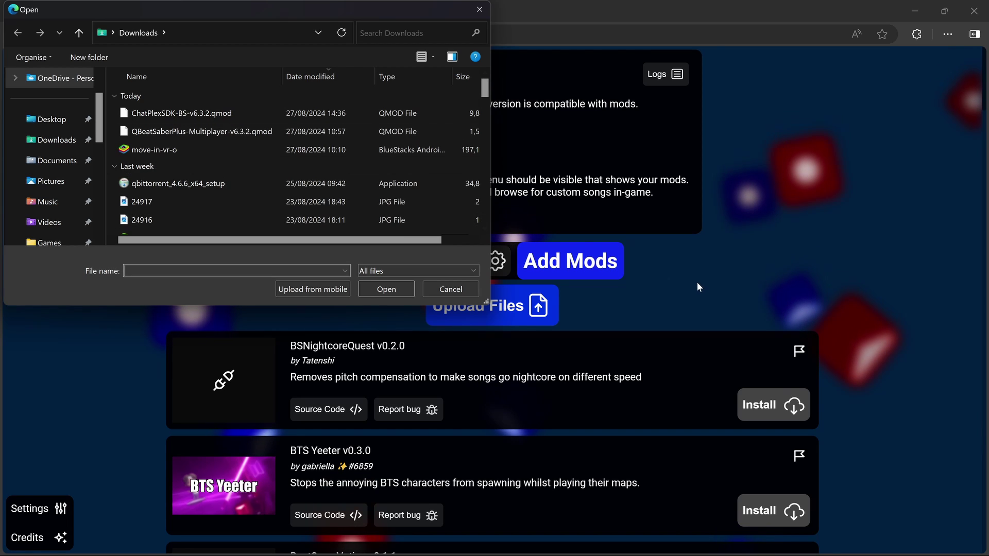
click(466, 288)
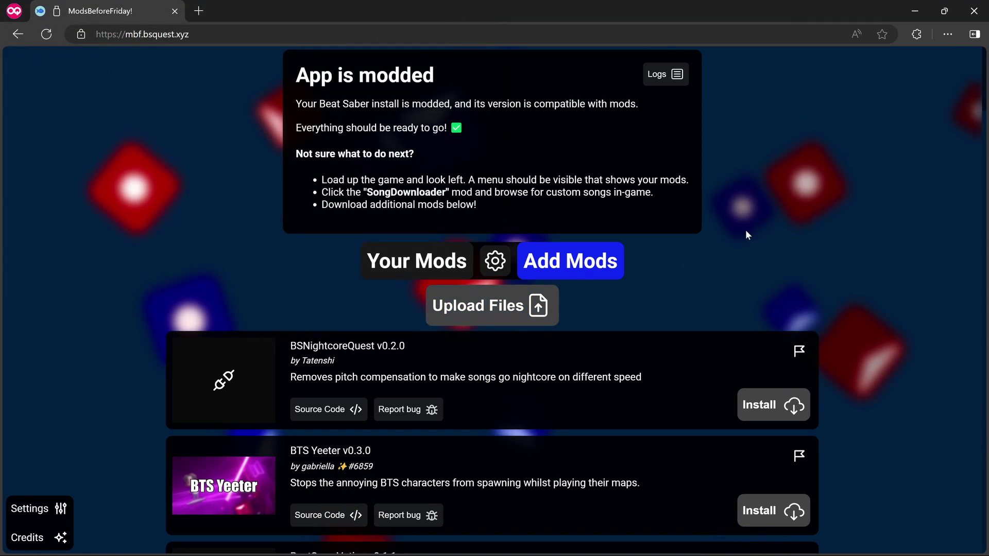
scroll(746, 227, down, 6)
scroll(137, 186, up, 6)
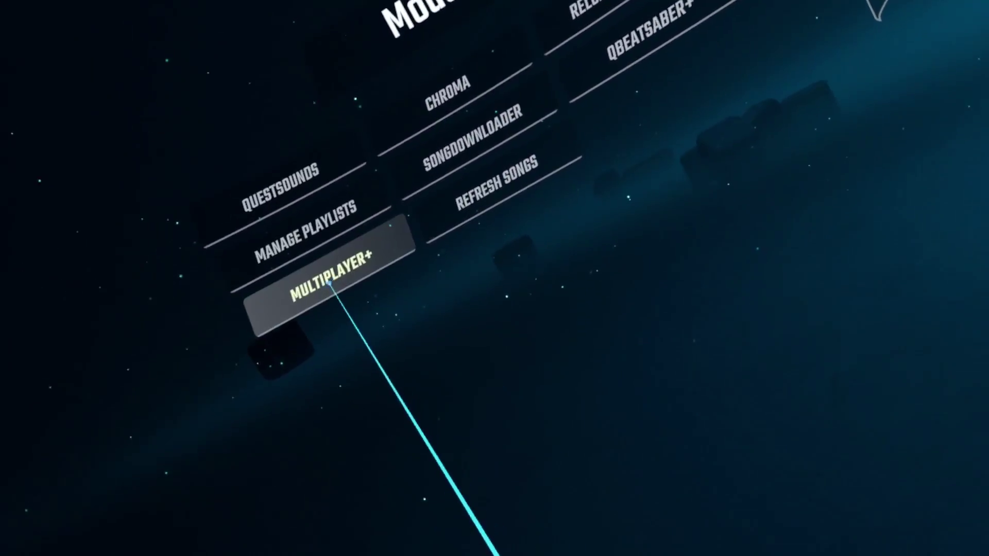
In Beat Saber, open the Multiplayer+ mod and enter a public room through Quick Play.
click(325, 284)
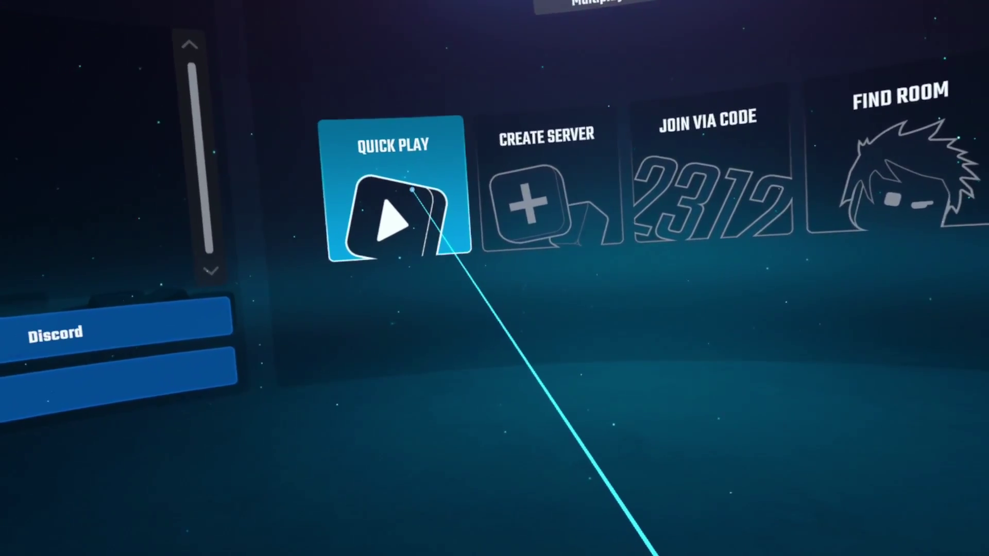
click(405, 194)
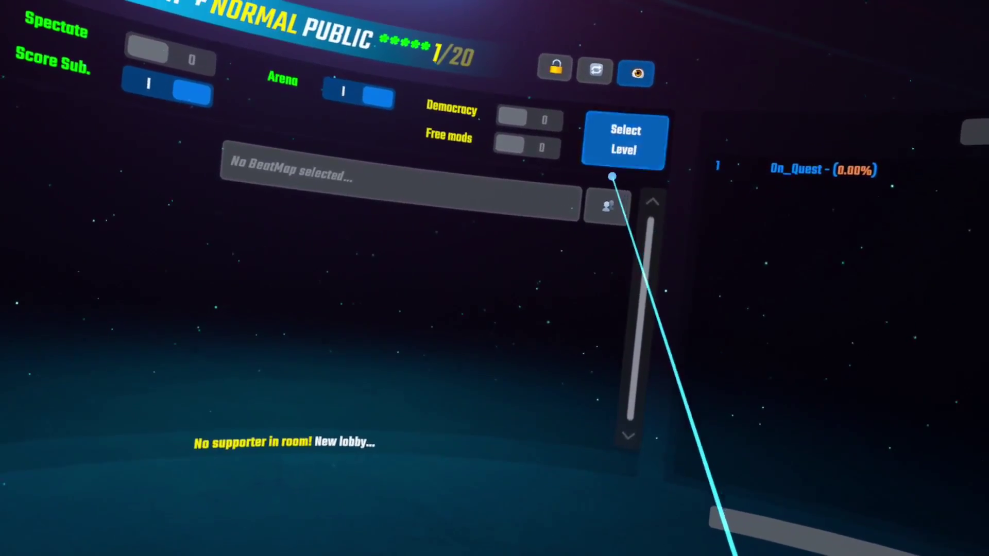
Browse the favorite, custom and original soundtrack levels in the room's level selection, and leave the room.
click(623, 149)
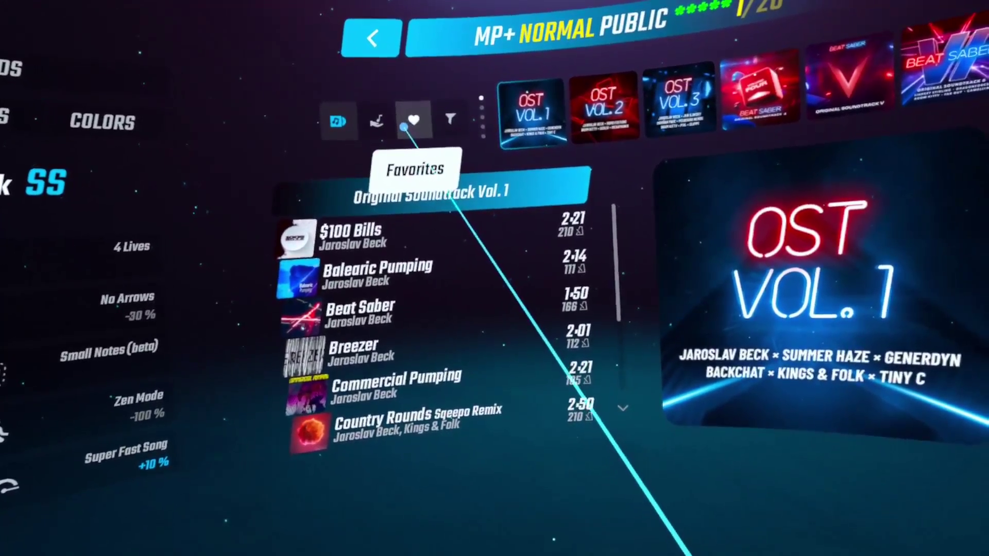
click(409, 122)
click(377, 123)
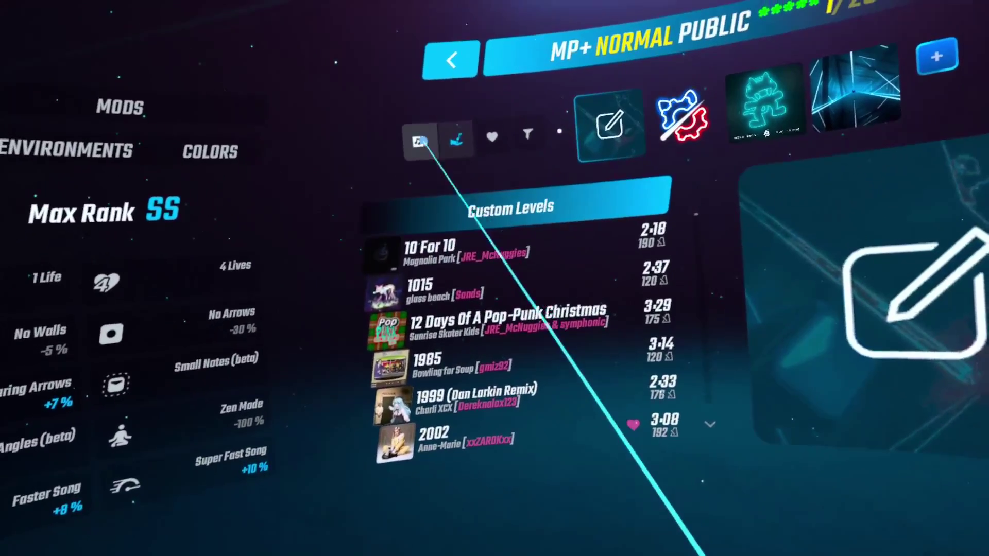
click(383, 67)
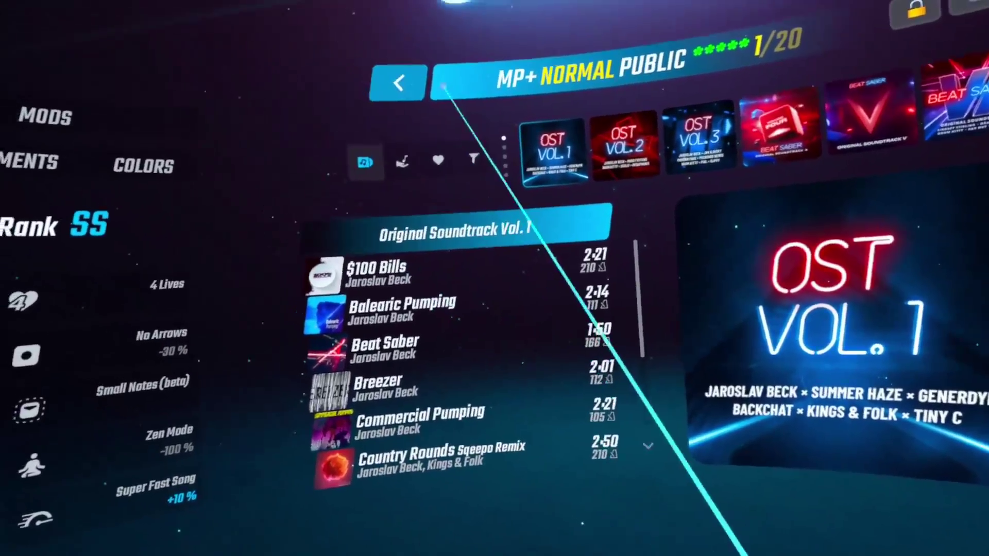
click(398, 82)
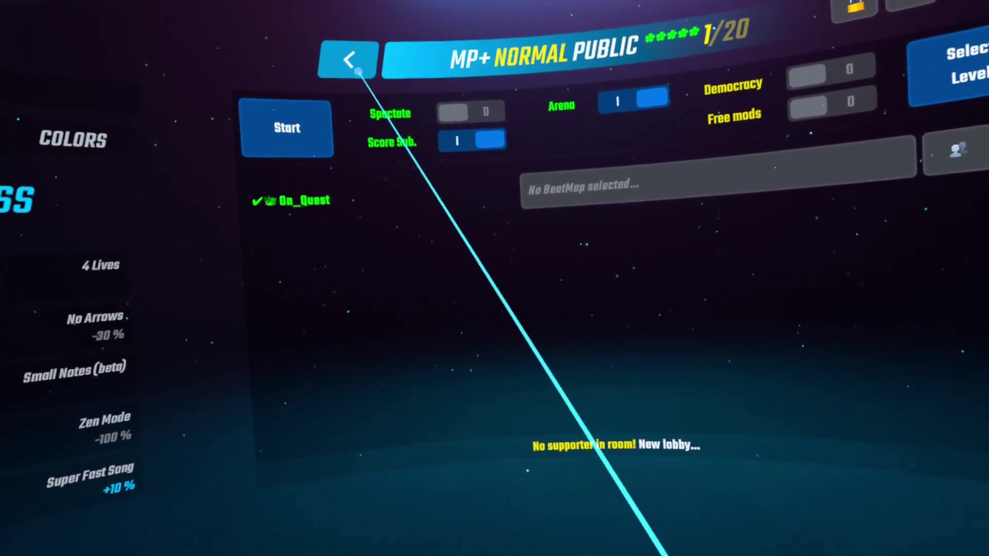
click(358, 70)
click(503, 275)
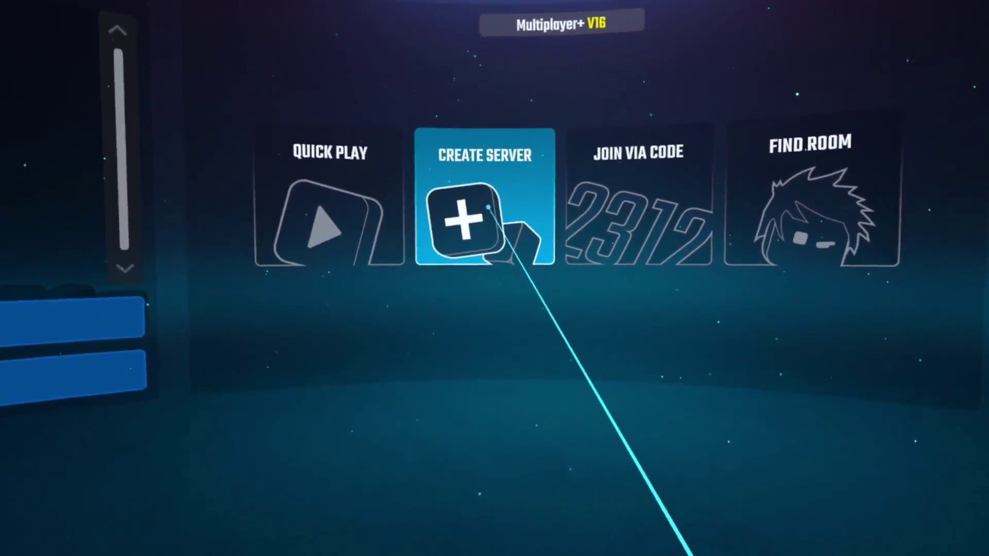
Create a Multiplayer+ server with the Normal room type and leave it.
click(488, 207)
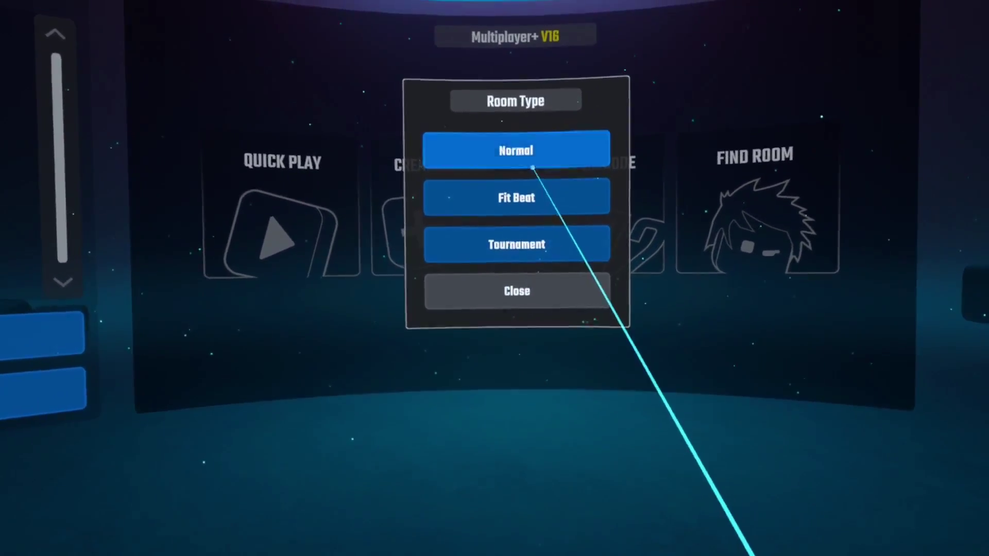
click(512, 159)
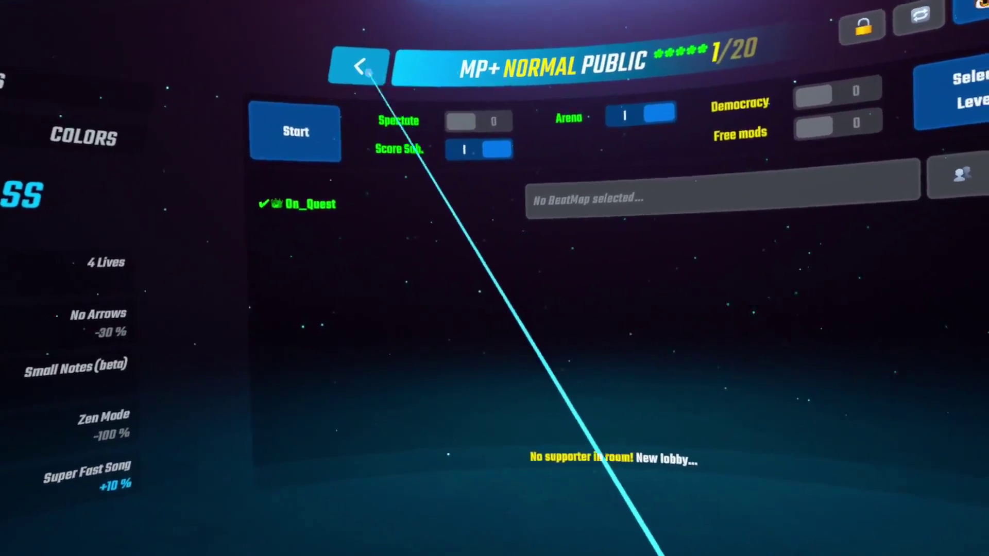
click(367, 83)
click(544, 307)
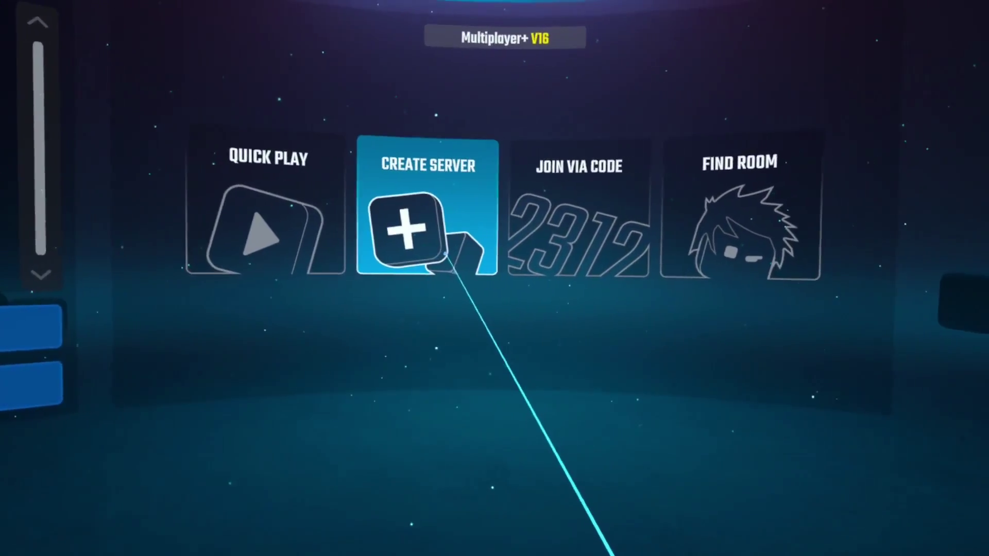
View the room code entry for joining and the list of public rooms, closing both without joining.
click(574, 219)
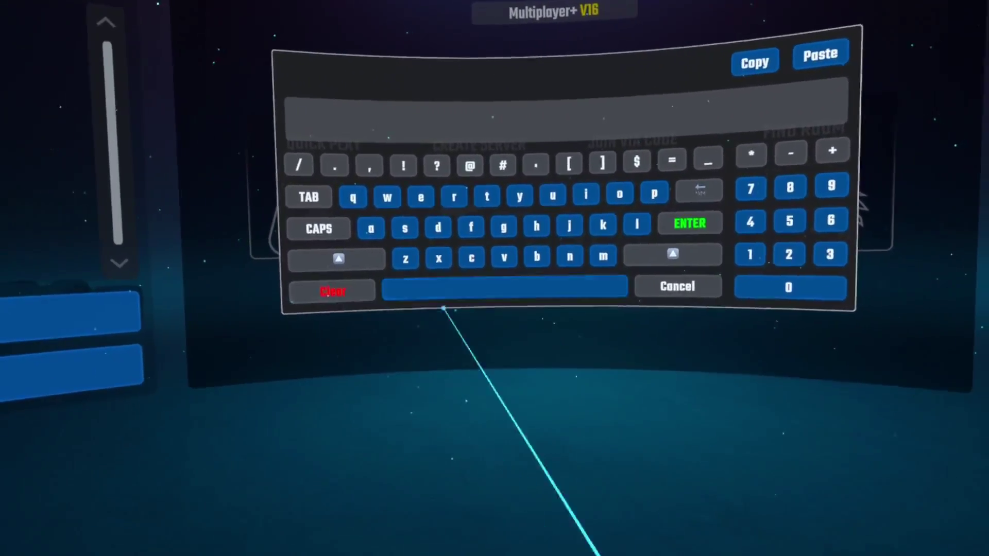
click(666, 288)
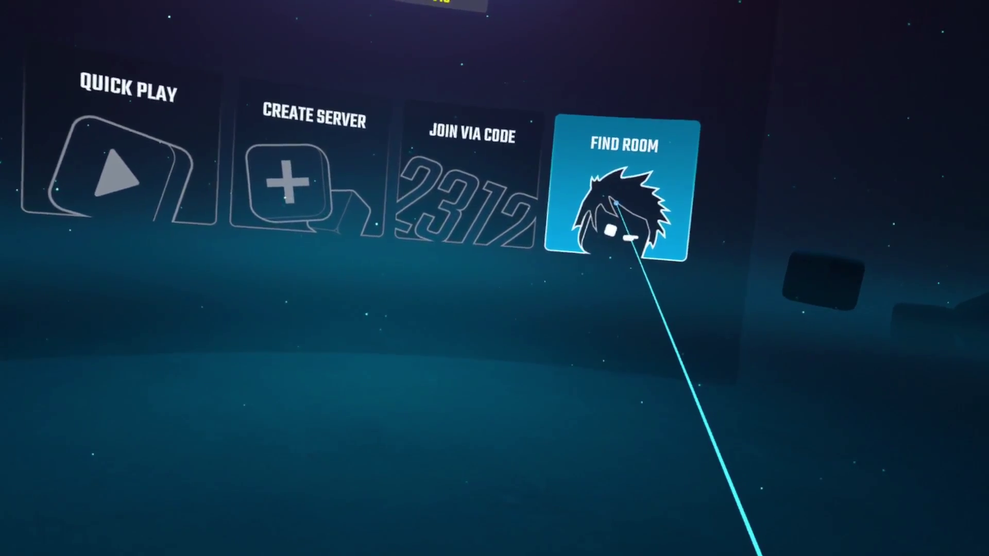
click(616, 203)
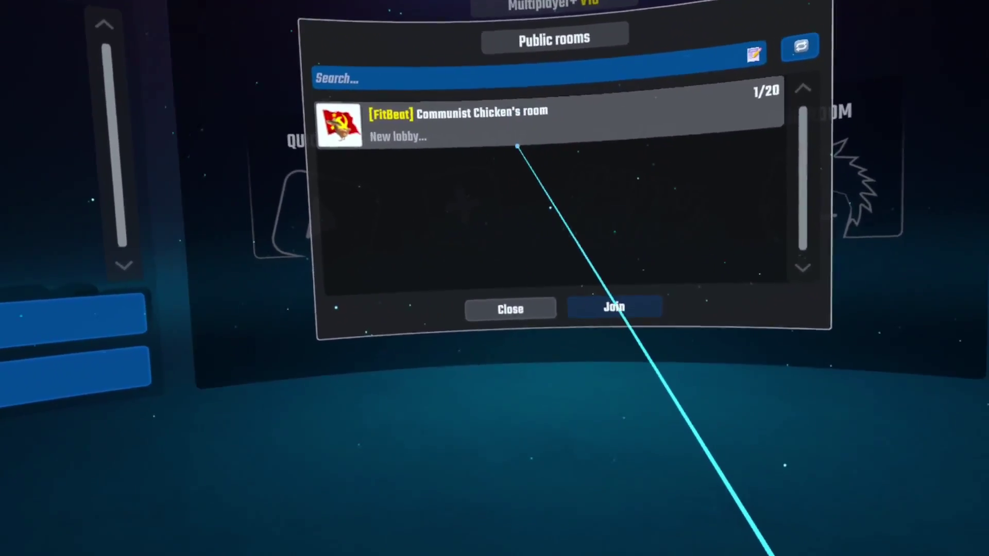
click(484, 322)
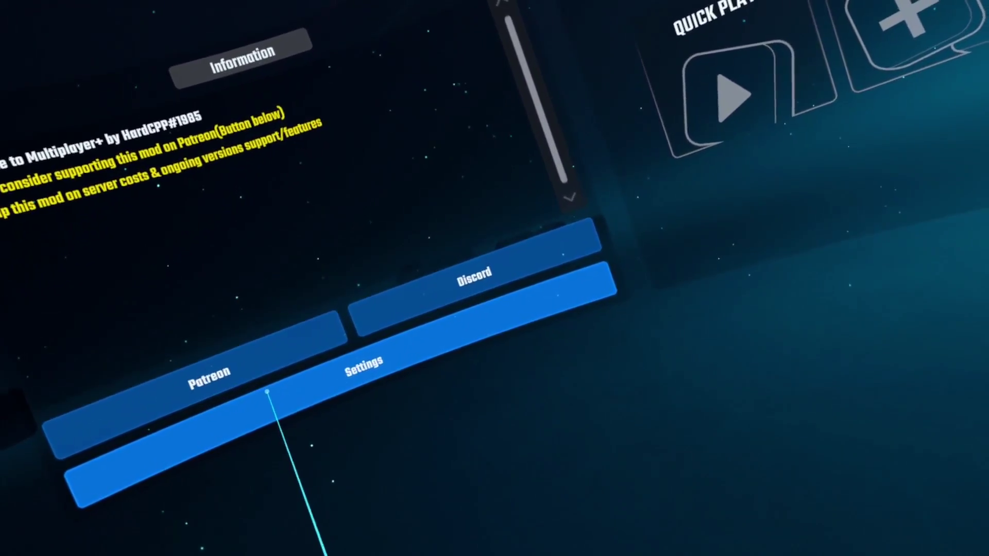
Review the Lobby, GamePlay and Avatar options in the Multiplayer+ settings and return to the room choices.
click(360, 363)
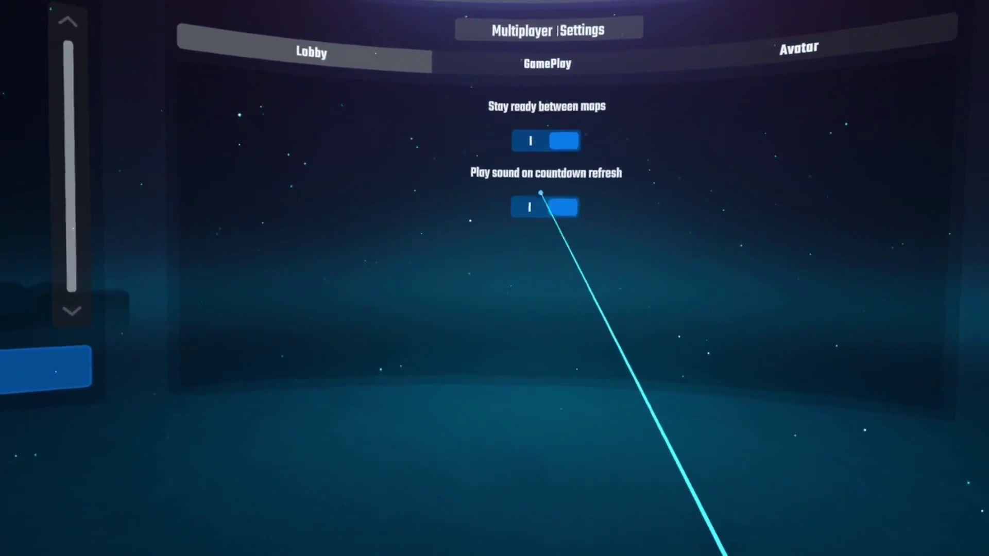
click(571, 78)
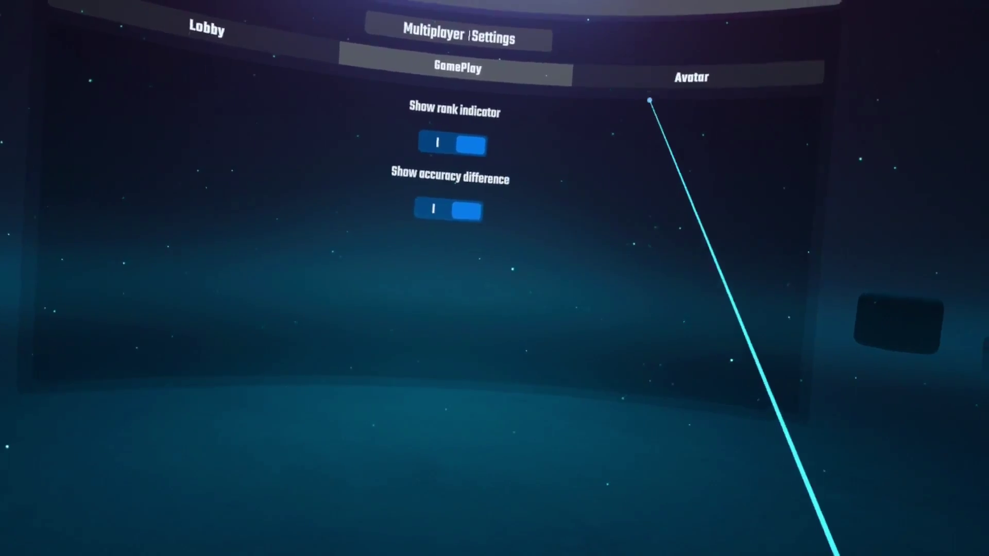
click(798, 37)
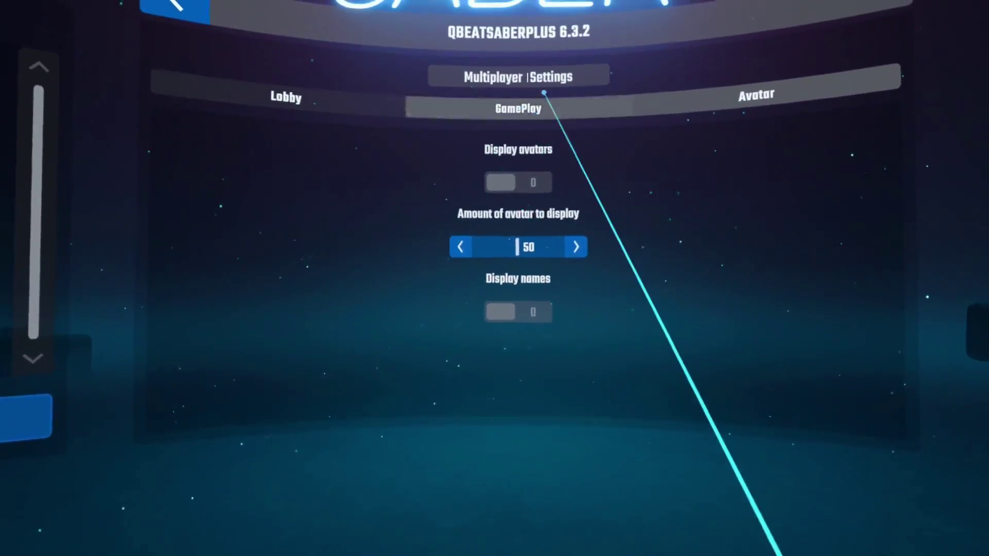
click(342, 34)
click(567, 93)
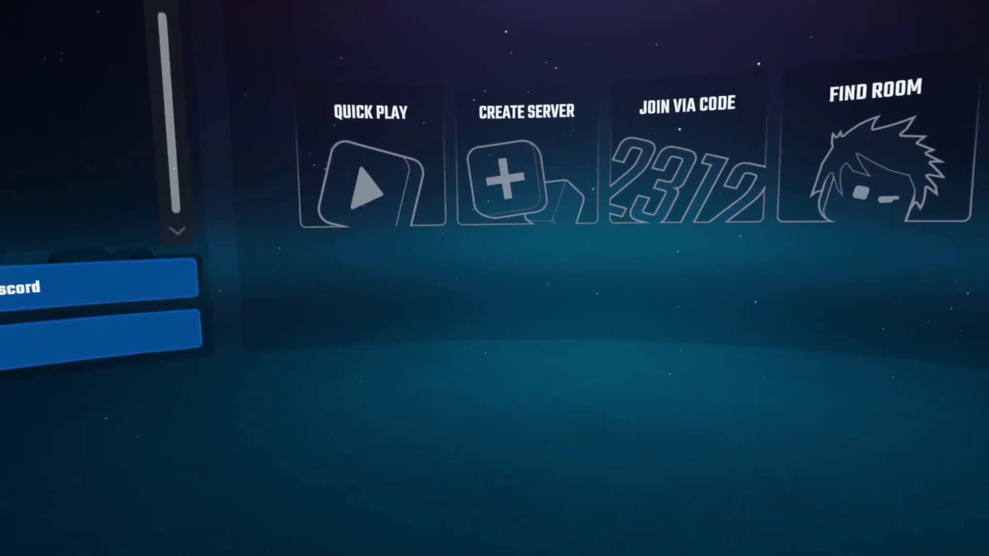
Connect to a Multiplayer+ room through Quick Play.
click(368, 185)
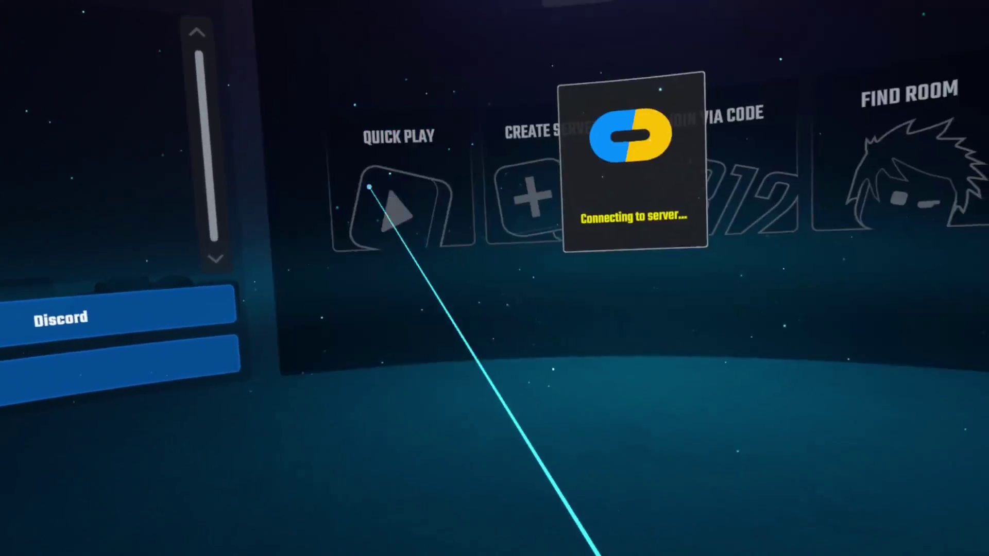